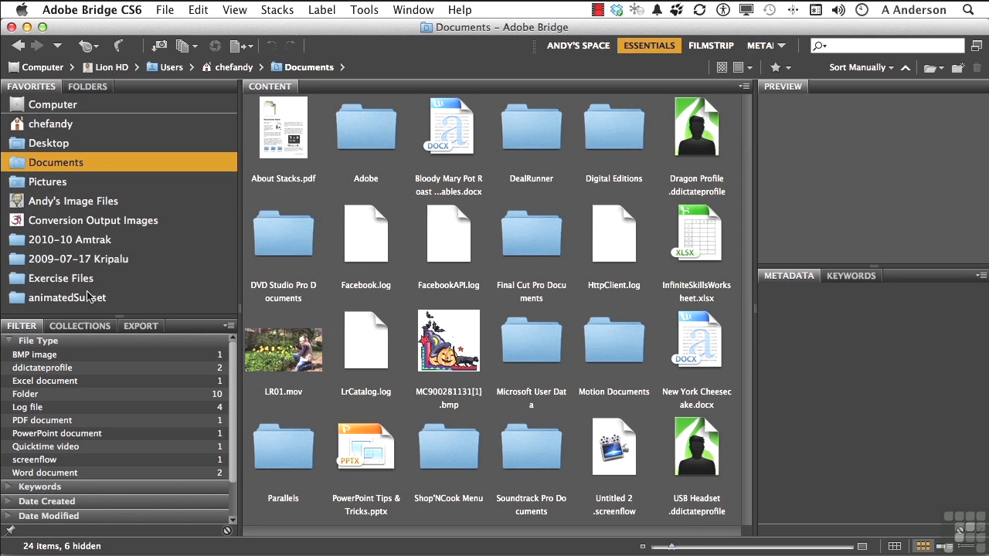
- Open DSC_2429.NEF from folder 06 of the Exercise Files in Camera Raw
{"action": "left_click", "coordinate": [61, 280]}
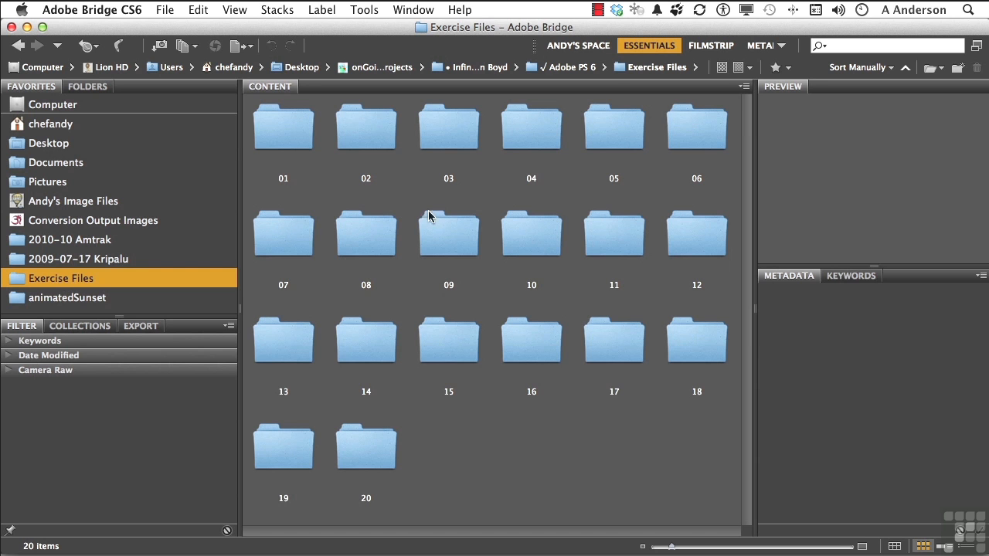
{"action": "double_click", "coordinate": [704, 144]}
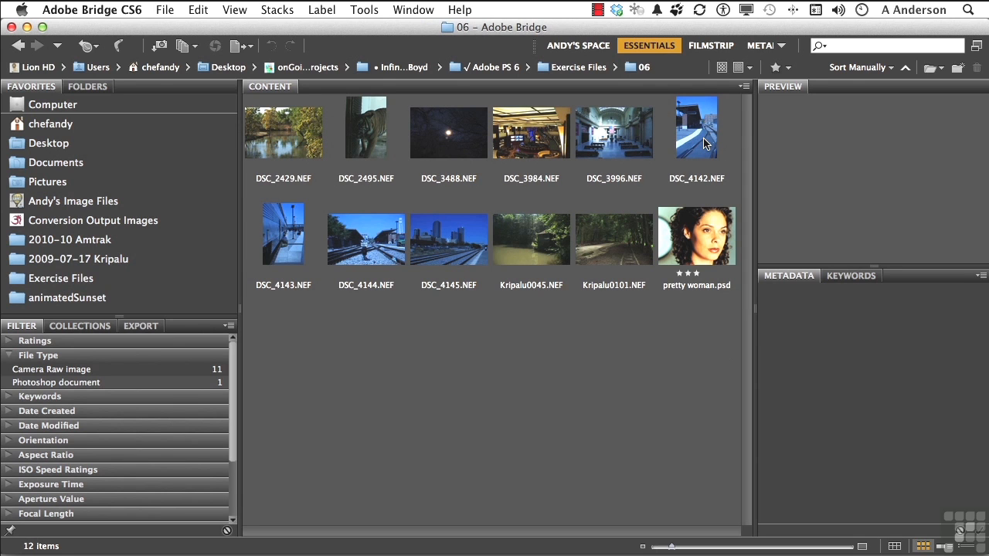
{"action": "double_click", "coordinate": [259, 144]}
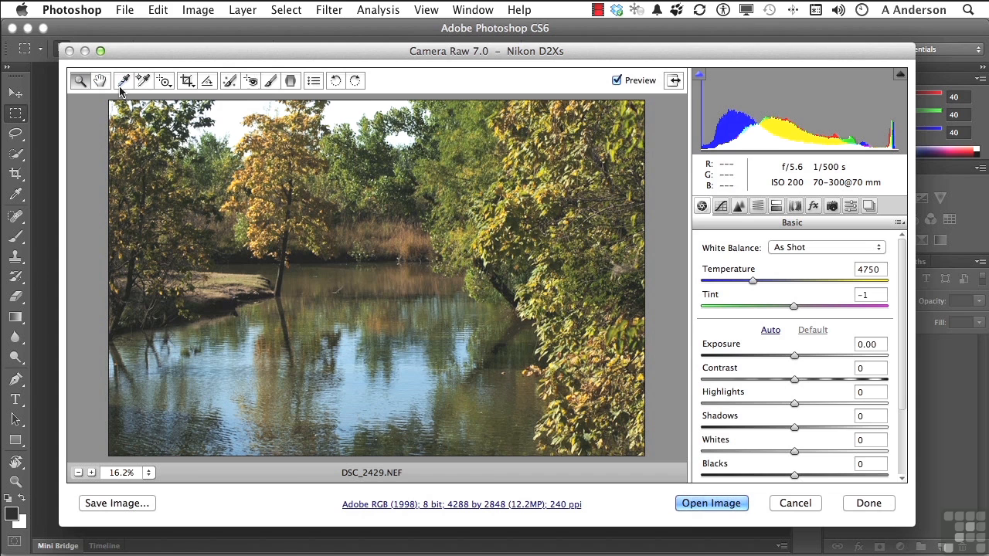
- Examine the Targeted Adjustment options, the Spot Removal, Adjustment Brush and Graduated Filter settings, and the Camera Raw preferences
{"action": "left_click", "coordinate": [167, 85]}
{"action": "left_click", "coordinate": [166, 83]}
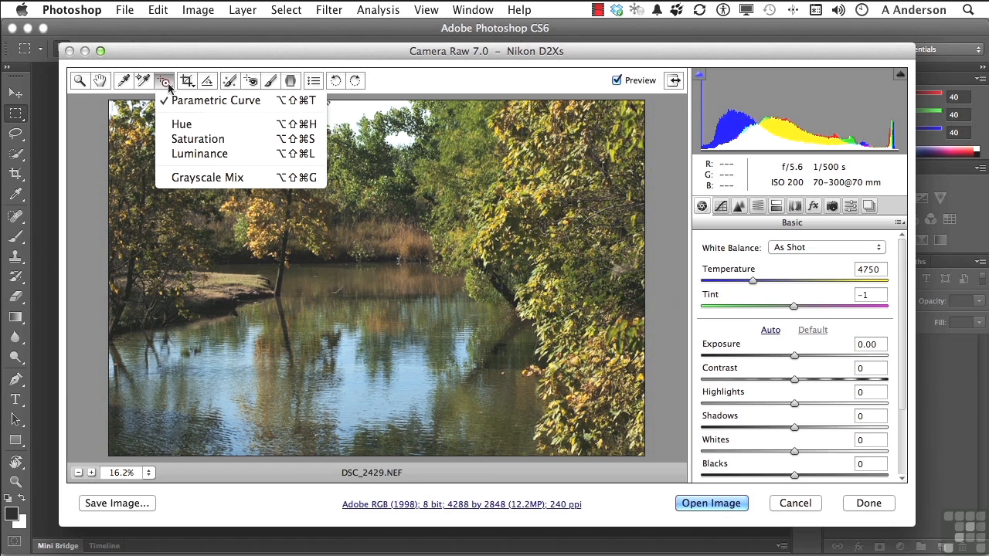
{"action": "left_click", "coordinate": [168, 87]}
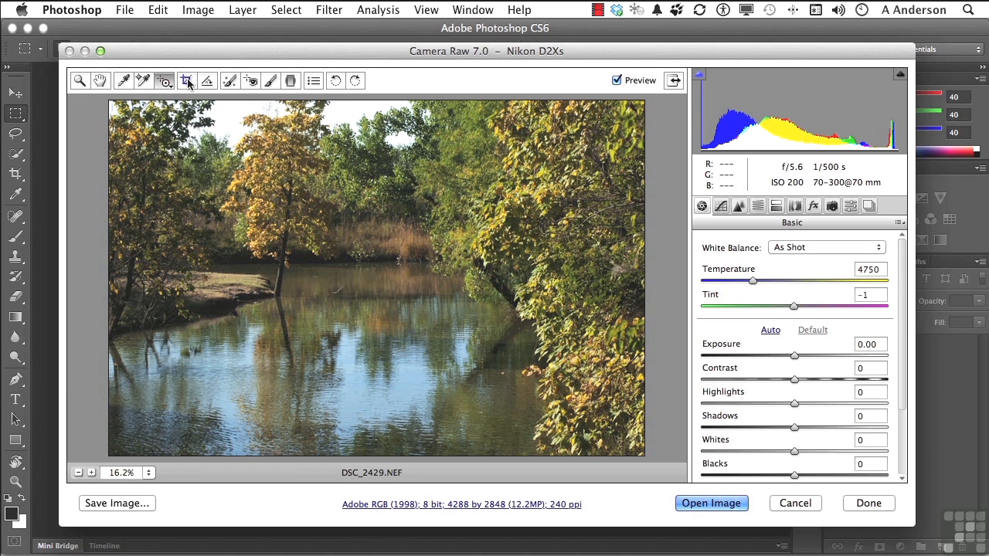
{"action": "left_click", "coordinate": [229, 82]}
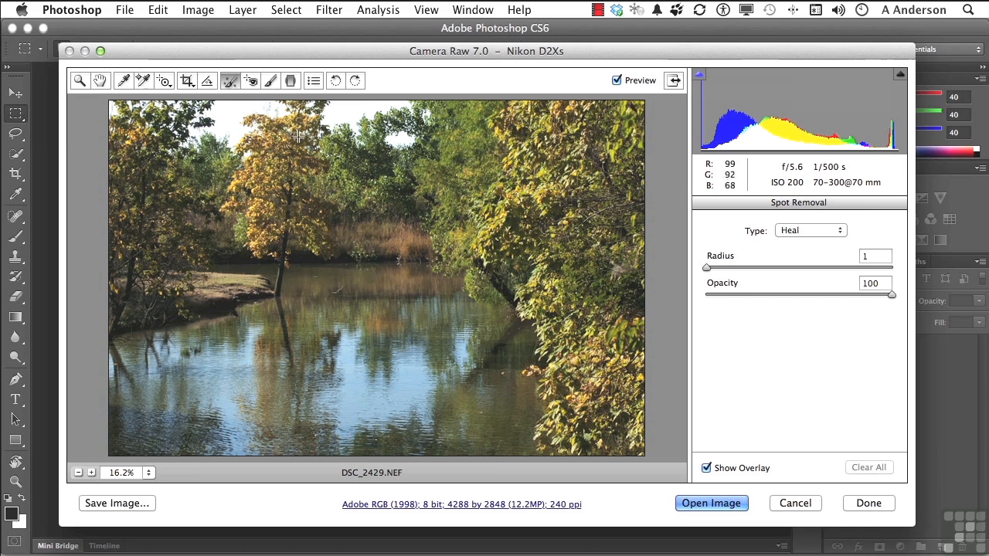
{"action": "left_click", "coordinate": [270, 84]}
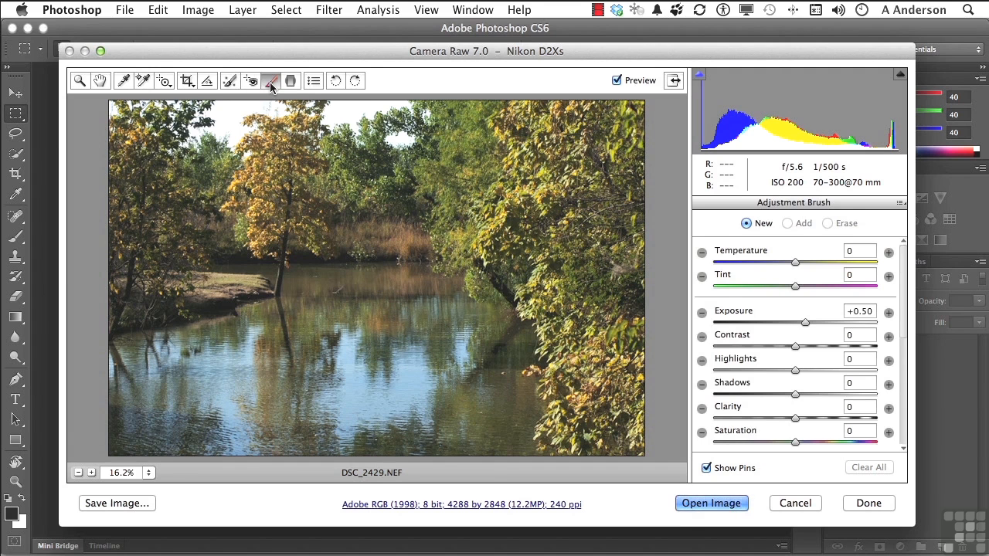
{"action": "left_click", "coordinate": [290, 84]}
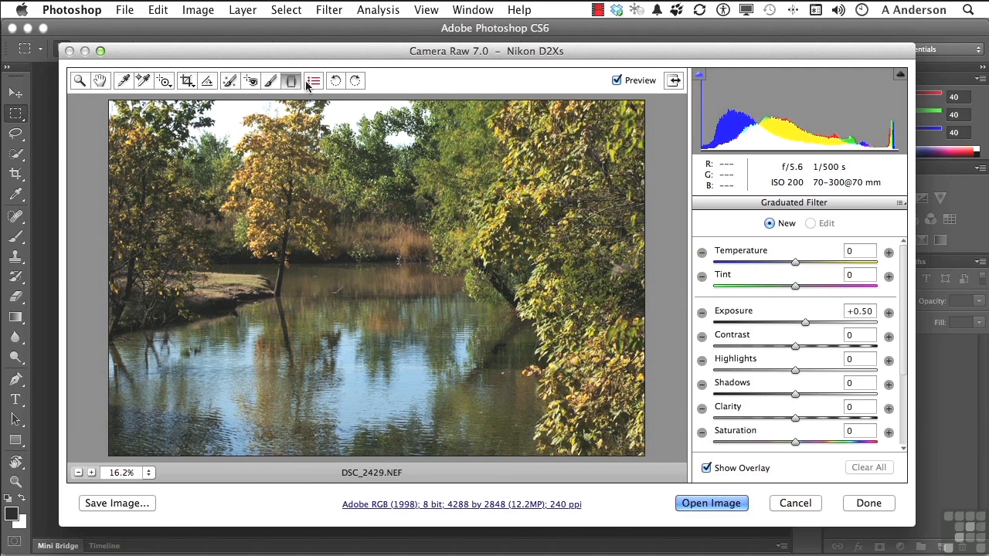
{"action": "left_click", "coordinate": [310, 83]}
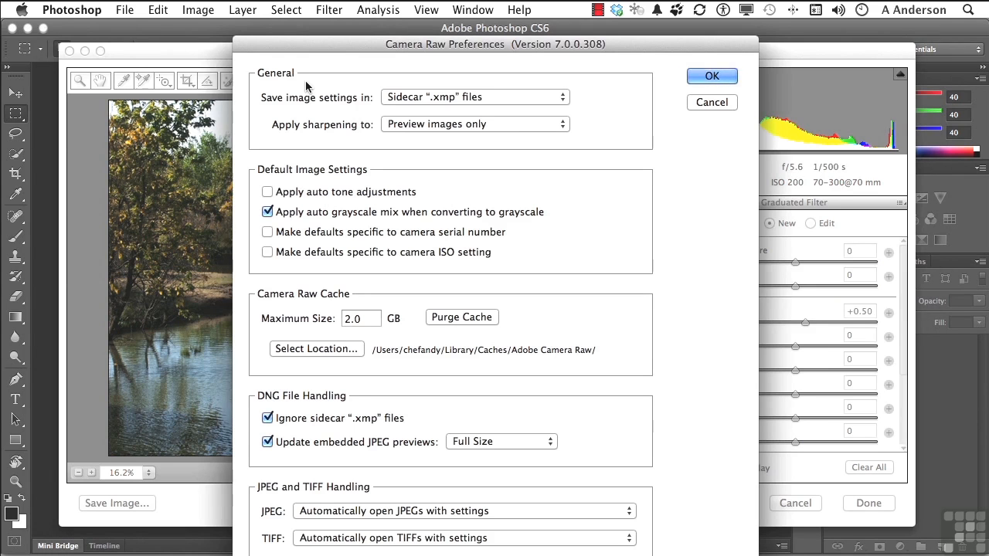
{"action": "key", "text": "Return"}
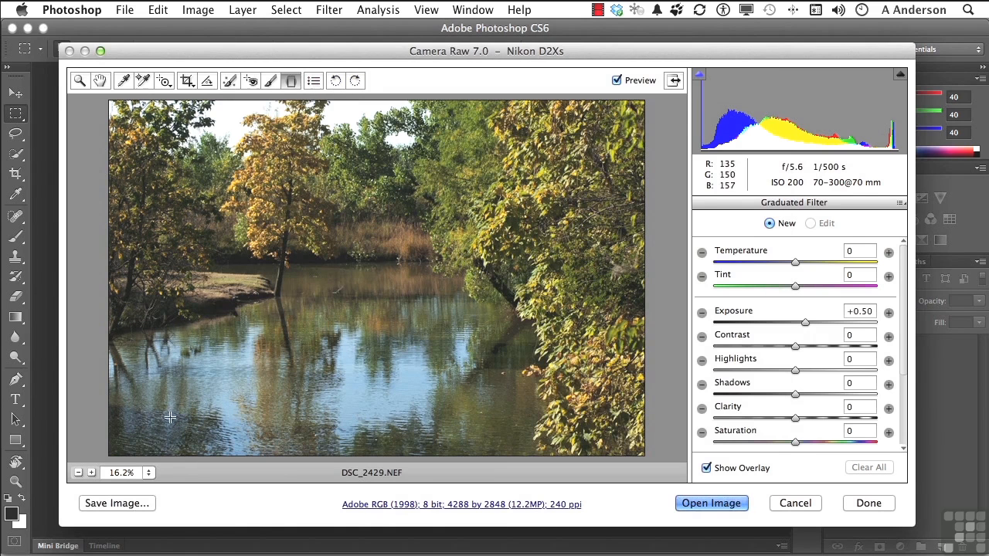
- Check the image preview at several zoom levels between 12.5% and 33.3%, finishing at 12.5%
{"action": "left_click", "coordinate": [150, 473]}
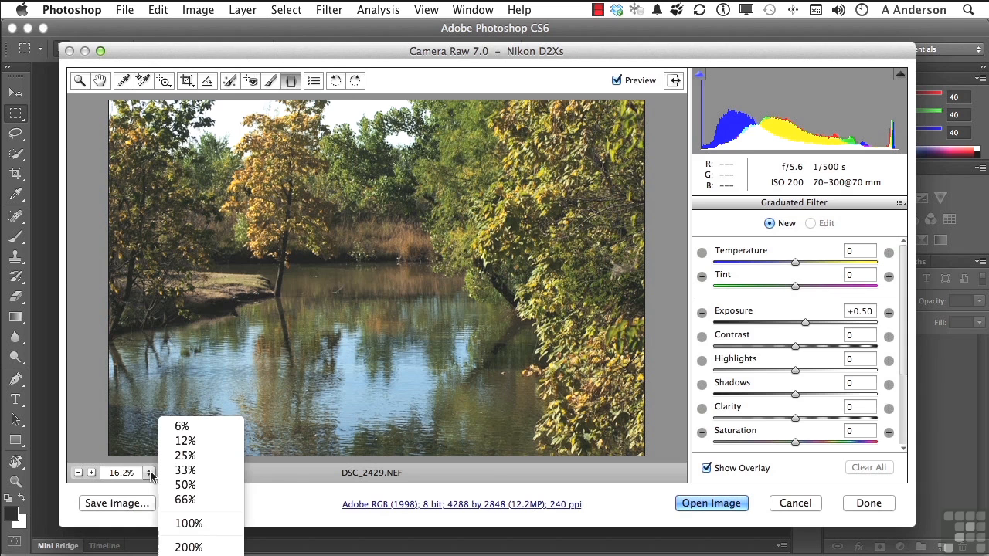
{"action": "left_click", "coordinate": [143, 415]}
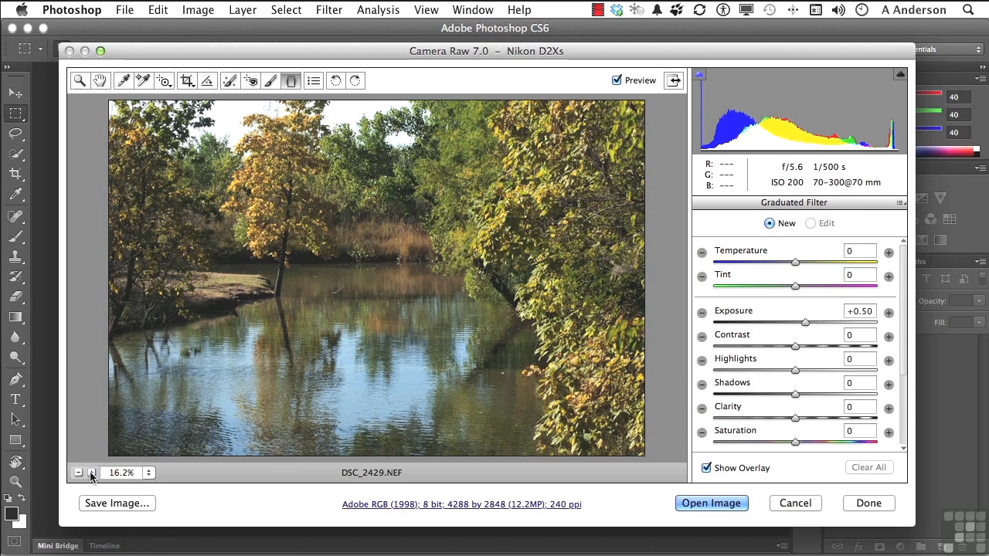
{"action": "left_click", "coordinate": [91, 474]}
{"action": "left_click", "coordinate": [91, 474]}
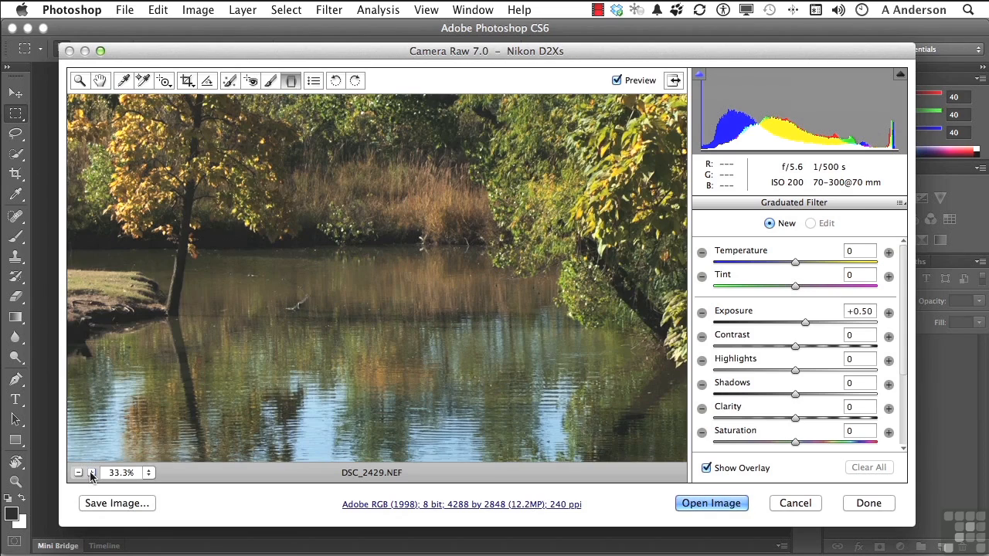
{"action": "left_click", "coordinate": [77, 474]}
{"action": "left_click", "coordinate": [77, 473]}
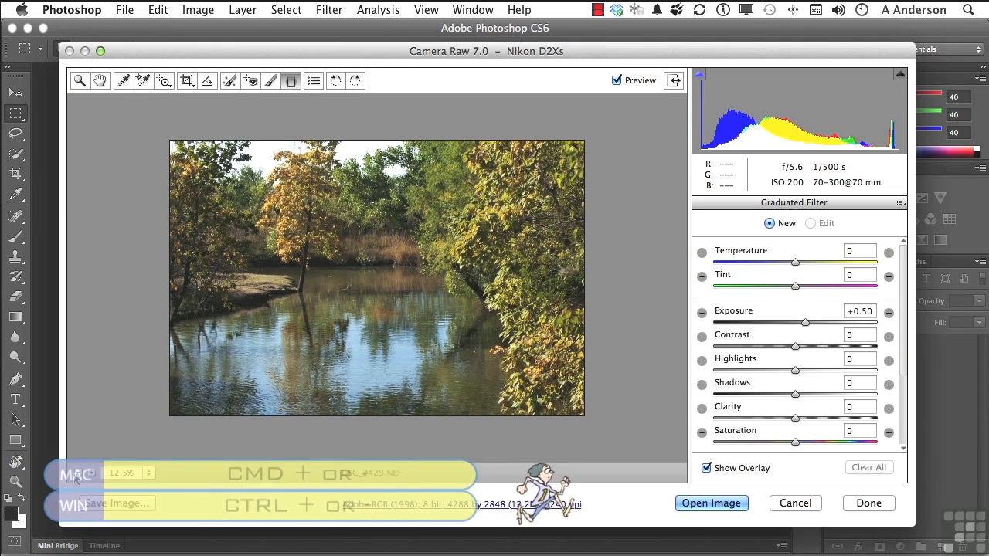
{"action": "key", "text": "super+minus"}
{"action": "key", "text": "super+plus"}
{"action": "key", "text": "super+plus"}
{"action": "key", "text": "super+minus"}
{"action": "key", "text": "super+minus"}
{"action": "key", "text": "super+plus"}
{"action": "key", "text": "super+plus"}
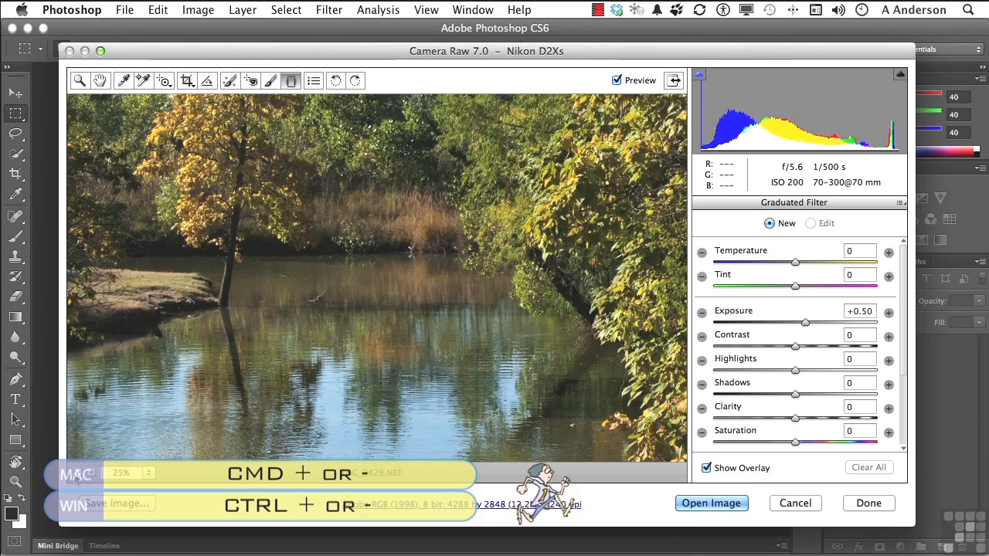
{"action": "key", "text": "super+minus"}
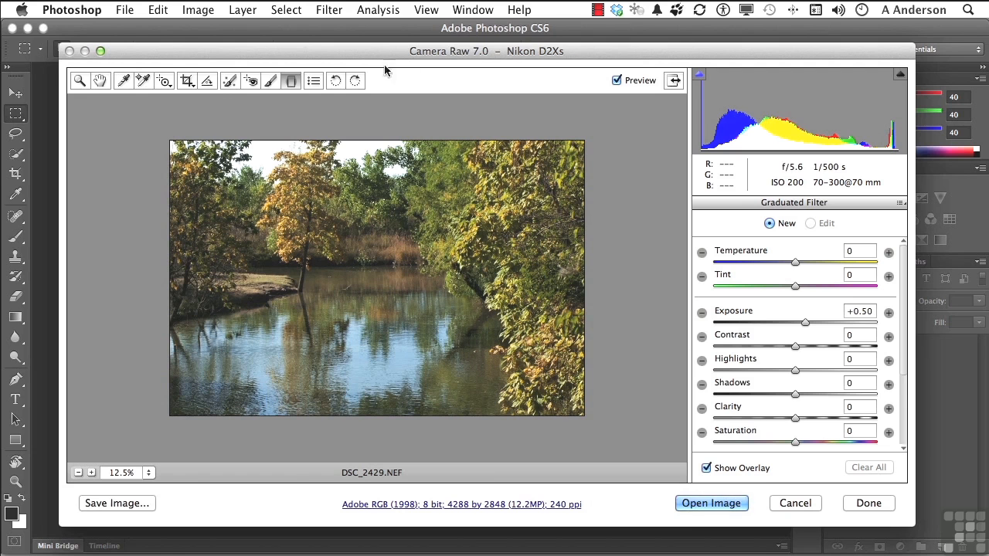
- Switch to the Hand tool and examine the Basic adjustments down to Saturation, plus the Tone Curve and Detail settings
{"action": "left_click", "coordinate": [98, 82]}
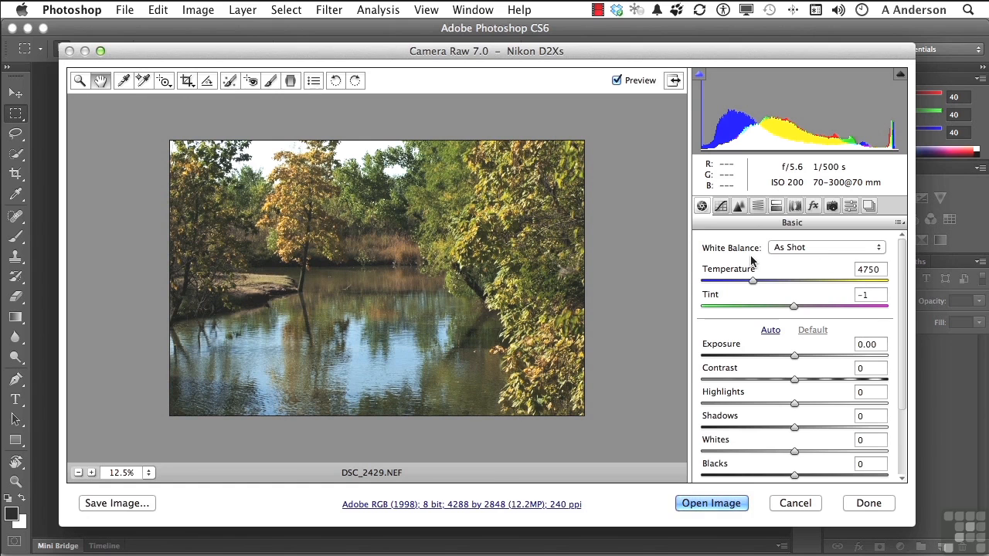
{"action": "scroll", "coordinate": [751, 262], "scroll_direction": "down", "scroll_amount": 3}
{"action": "scroll", "coordinate": [751, 259], "scroll_direction": "up", "scroll_amount": 3}
{"action": "scroll", "coordinate": [750, 400], "scroll_direction": "down", "scroll_amount": 3}
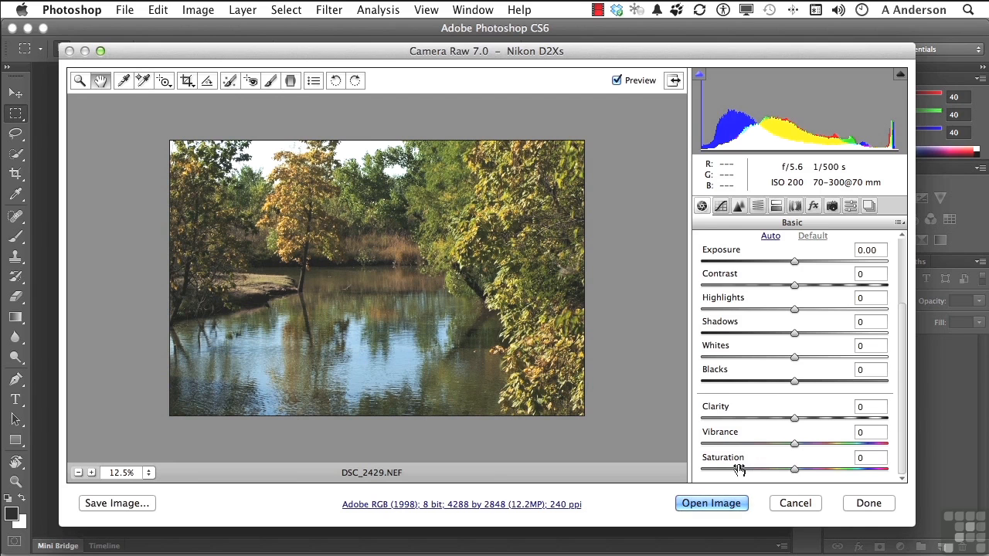
{"action": "scroll", "coordinate": [739, 469], "scroll_direction": "up", "scroll_amount": 3}
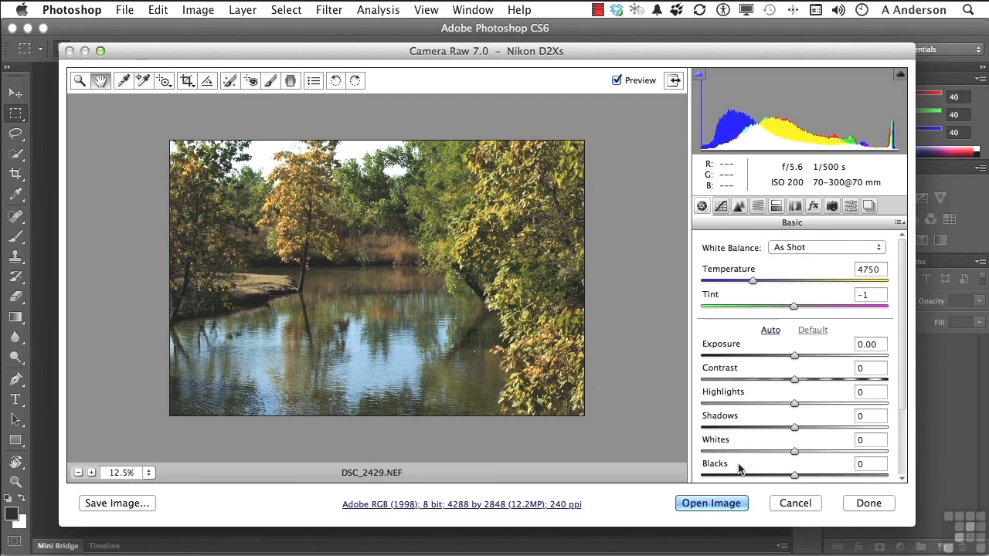
{"action": "left_click", "coordinate": [722, 206]}
{"action": "left_click", "coordinate": [735, 209]}
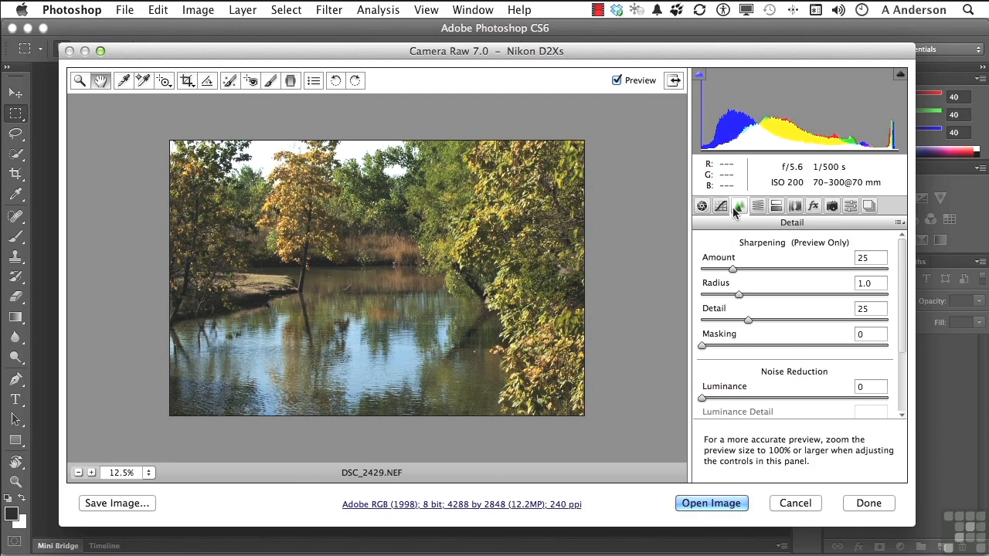
- Try the grayscale conversion in the HSL / Grayscale settings and turn it off again
{"action": "left_click", "coordinate": [757, 211]}
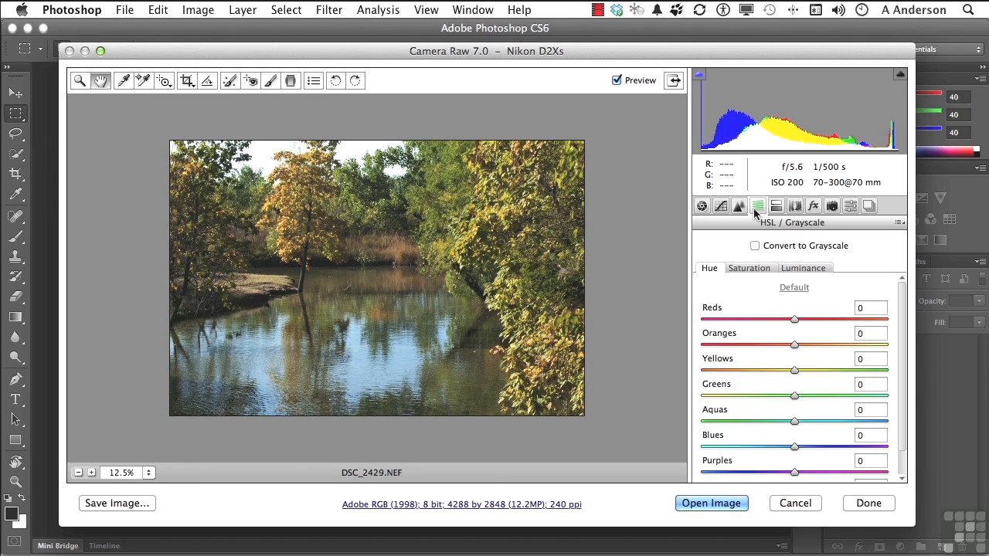
{"action": "left_click", "coordinate": [755, 246]}
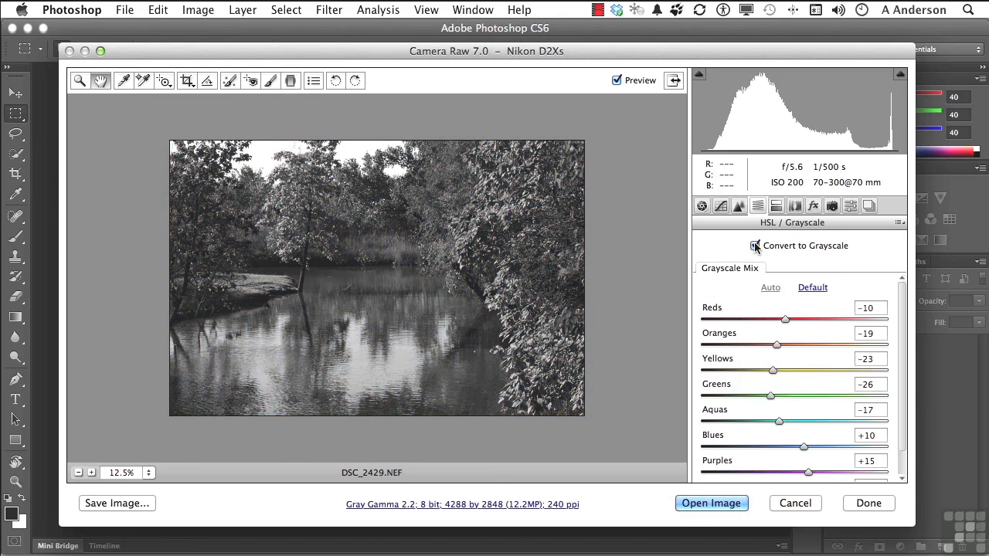
{"action": "left_click", "coordinate": [755, 246]}
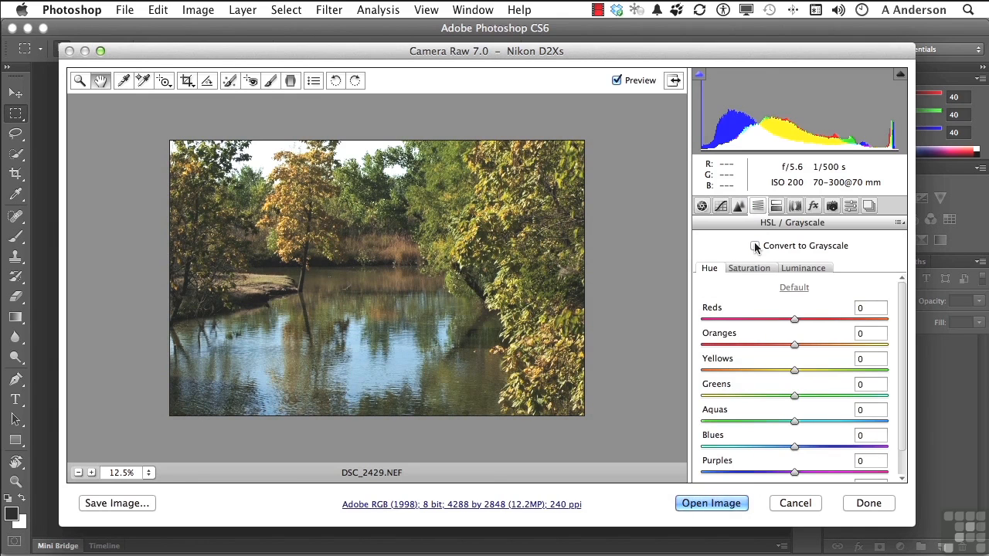
- Examine the Split Toning, Lens Corrections, Effects and Camera Calibration settings, the available camera profiles, and the Presets list
{"action": "left_click", "coordinate": [776, 206]}
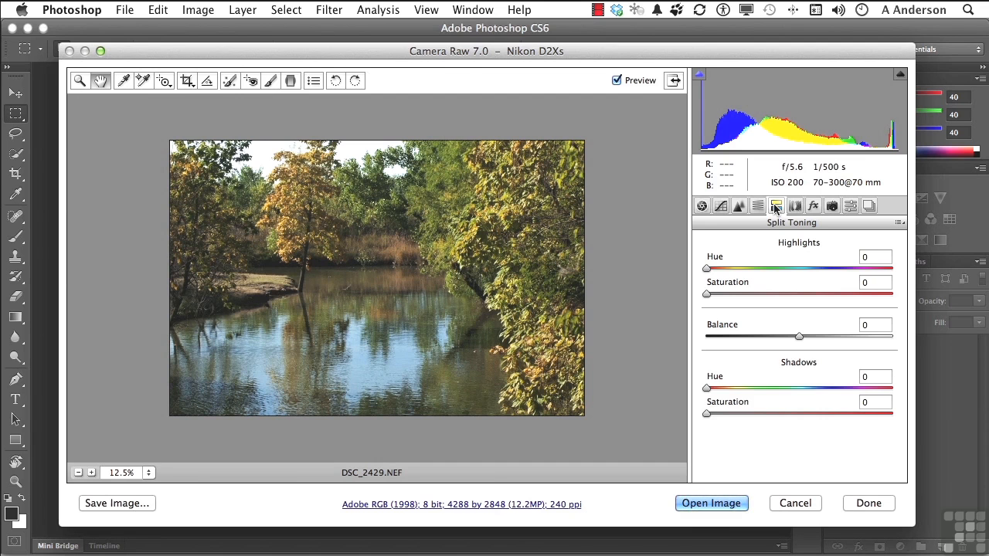
{"action": "left_click", "coordinate": [795, 206]}
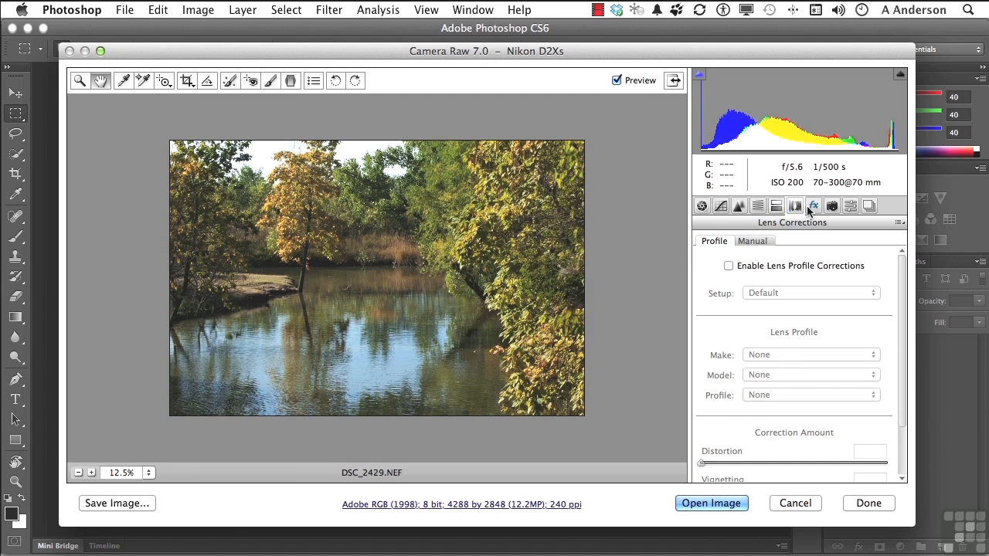
{"action": "left_click", "coordinate": [812, 206]}
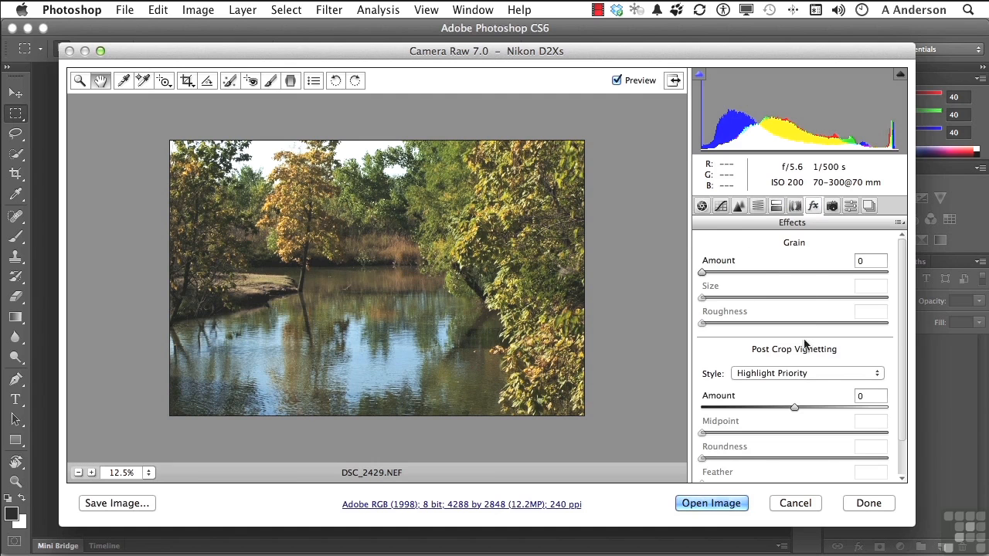
{"action": "left_click", "coordinate": [834, 206]}
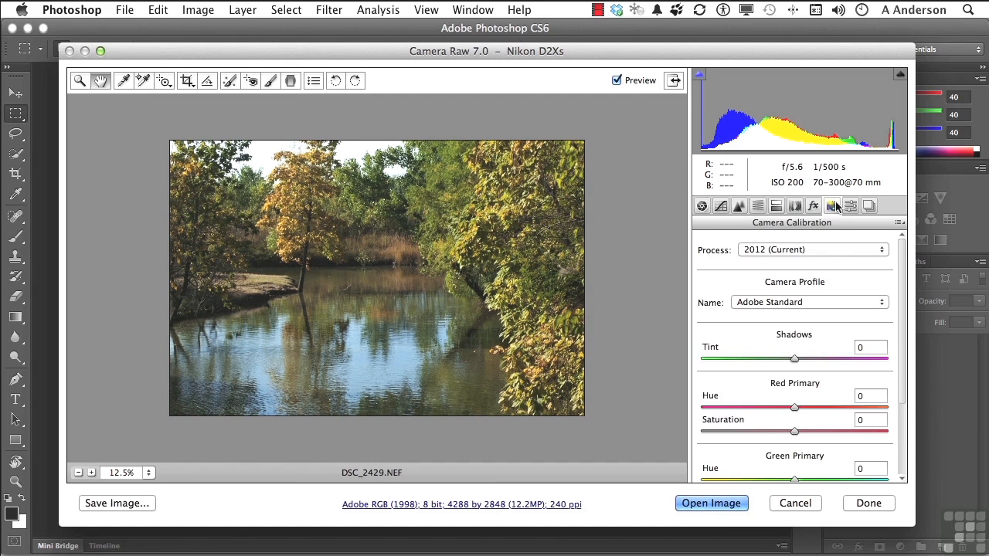
{"action": "left_click", "coordinate": [746, 303]}
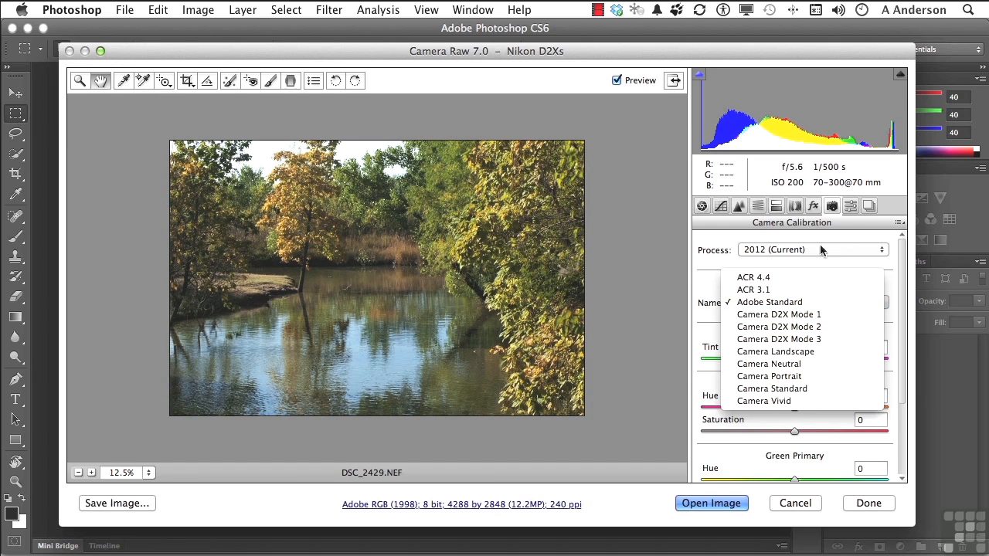
{"action": "left_click", "coordinate": [852, 206]}
{"action": "left_click", "coordinate": [850, 205]}
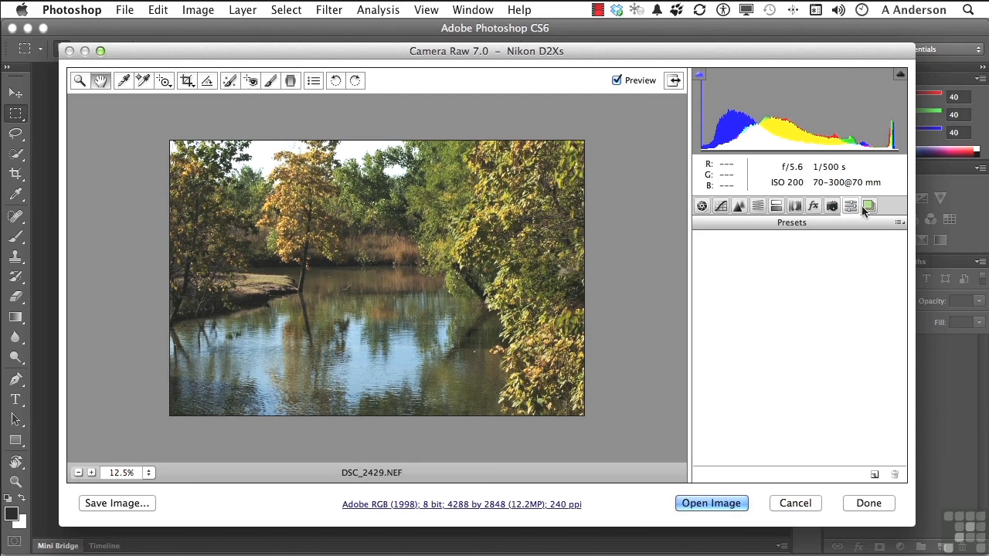
- Save the current image settings as a new snapshot named Basic
{"action": "left_click", "coordinate": [869, 206]}
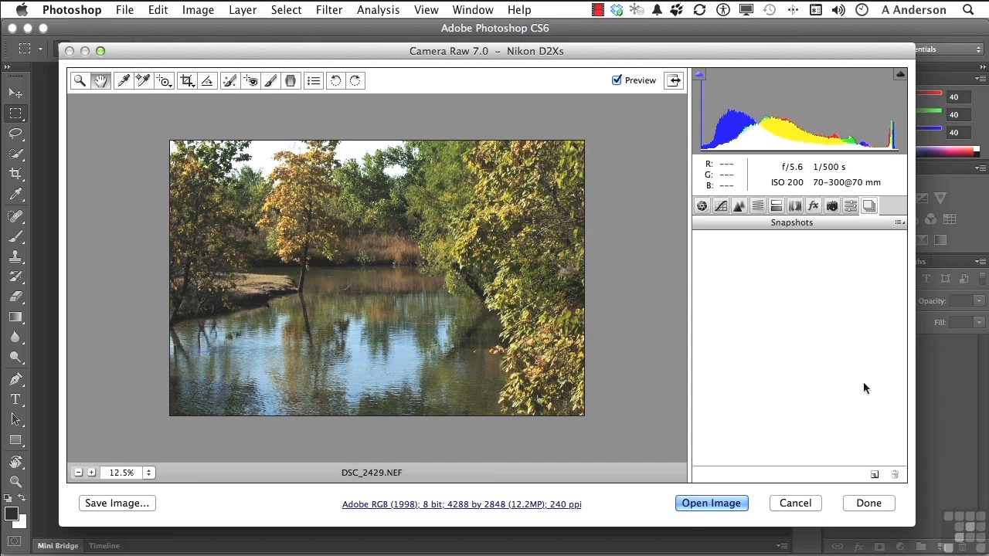
{"action": "left_click", "coordinate": [872, 476]}
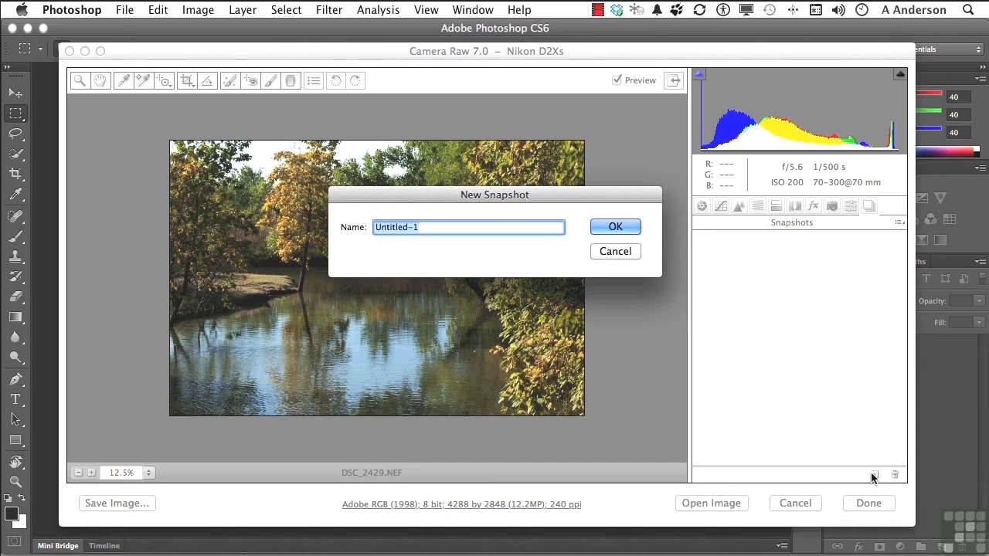
{"action": "type", "text": "Basic"}
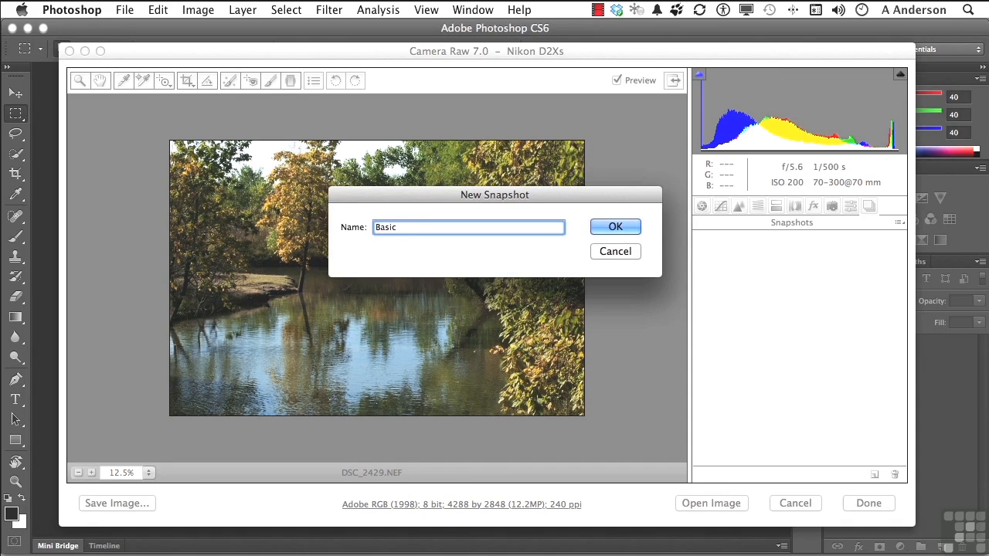
{"action": "left_click", "coordinate": [627, 229]}
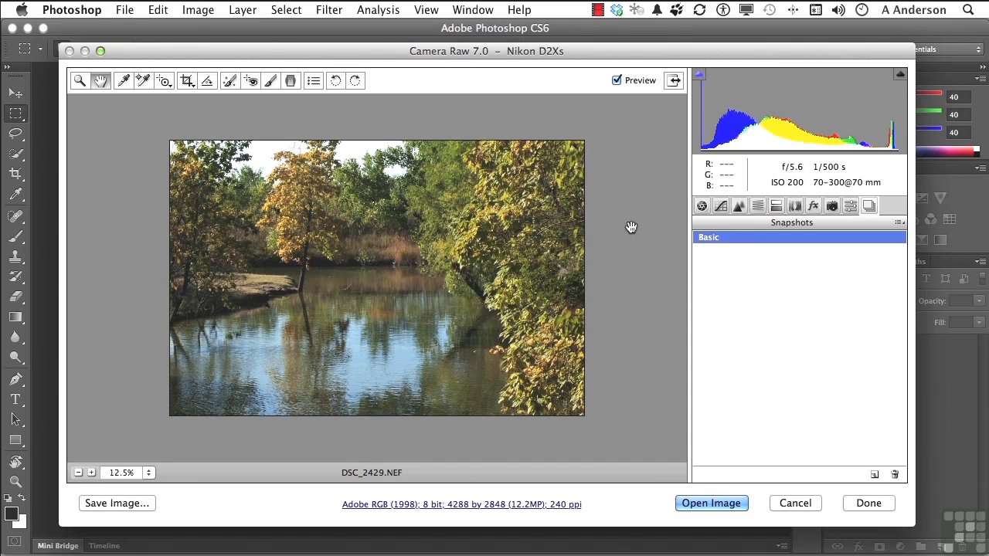
- Raise the image's Exposure to +0.70 in the Basic adjustments
{"action": "left_click", "coordinate": [702, 206]}
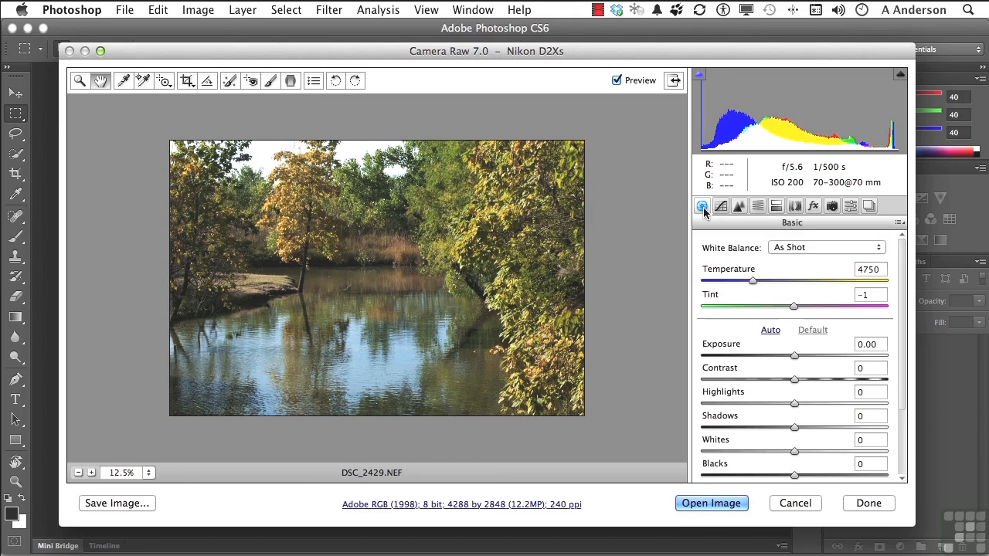
{"action": "mouse_move", "coordinate": [794, 356]}
{"action": "left_mouse_down"}
{"action": "mouse_move", "coordinate": [771, 357]}
{"action": "mouse_move", "coordinate": [807, 357]}
{"action": "left_mouse_up"}
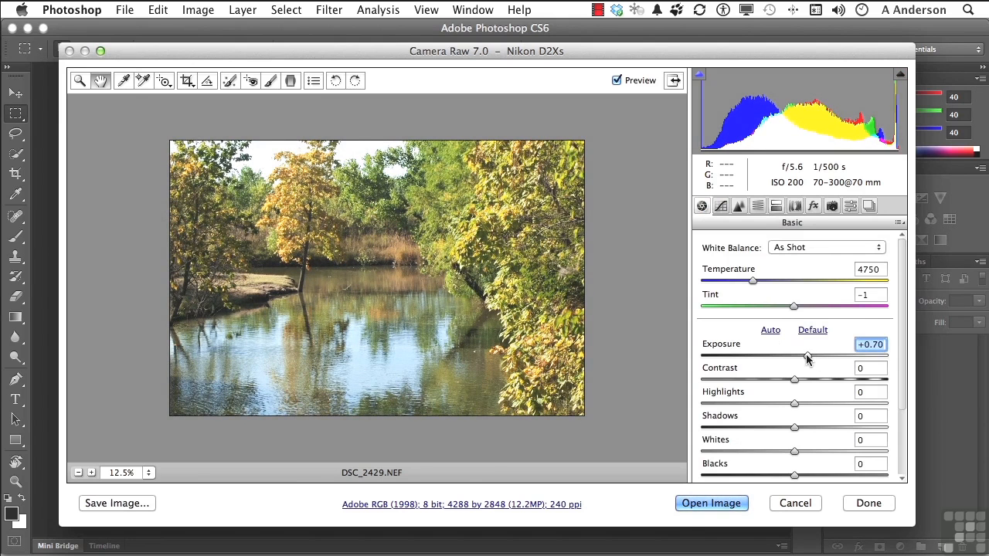
- Tint the highlights with Split Toning, setting the highlights' Hue to 80 and Saturation to 41
{"action": "left_click", "coordinate": [775, 205]}
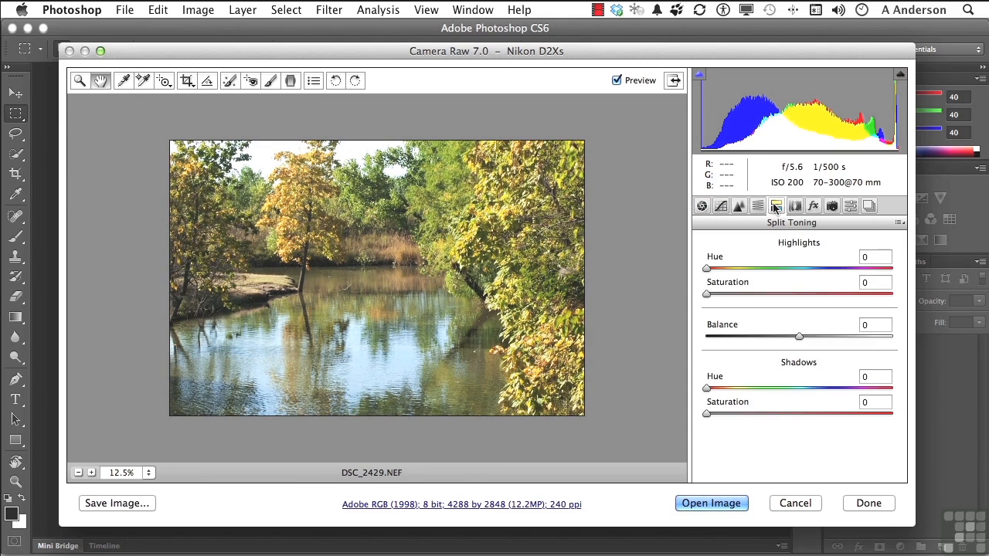
{"action": "left_click", "coordinate": [746, 268]}
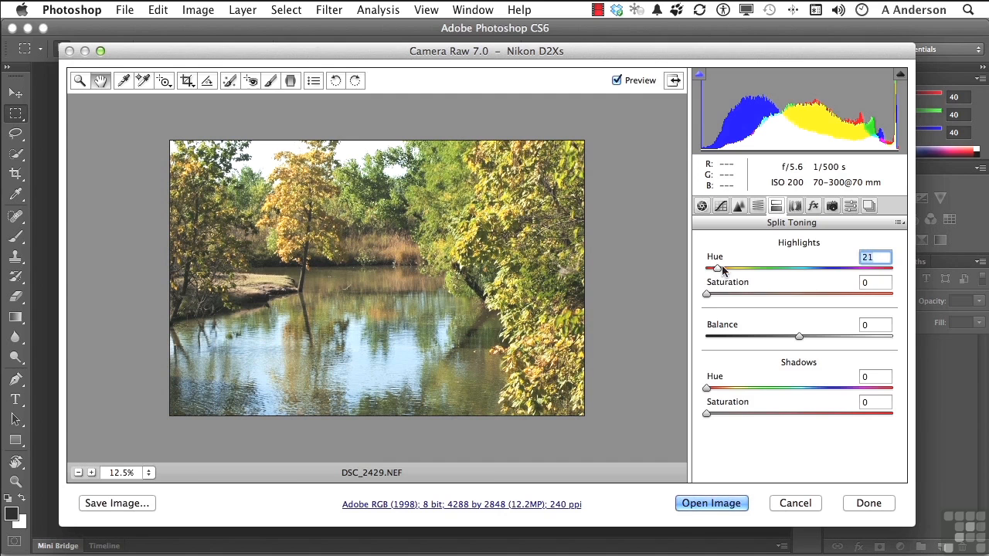
{"action": "left_click_drag", "start_coordinate": [748, 267], "coordinate": [749, 268]}
{"action": "left_click_drag", "start_coordinate": [707, 294], "coordinate": [782, 295]}
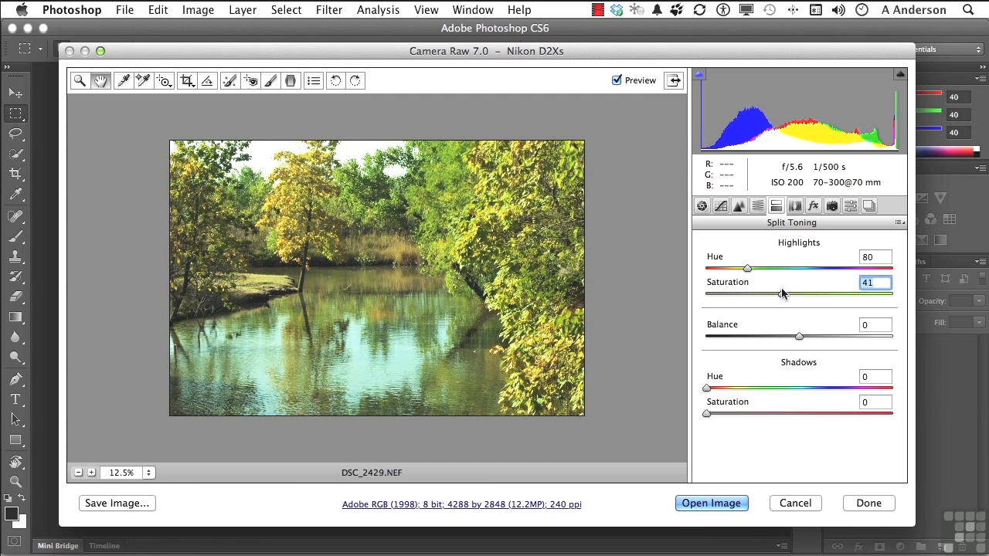
- Lower the image's Vibrance to -78 in the Basic adjustments
{"action": "left_click", "coordinate": [702, 206]}
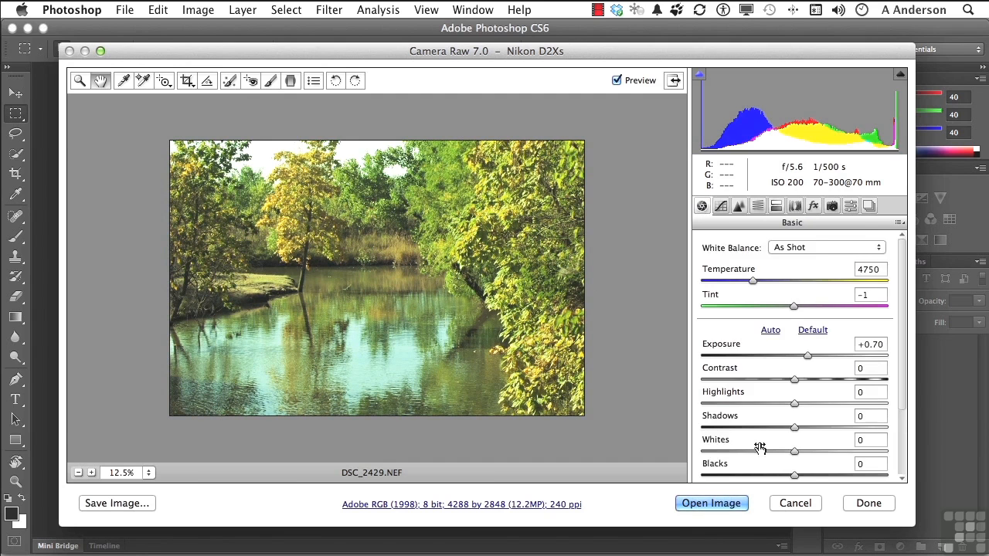
{"action": "scroll", "coordinate": [759, 441], "scroll_direction": "down", "scroll_amount": 3}
{"action": "left_click_drag", "start_coordinate": [793, 444], "coordinate": [722, 446]}
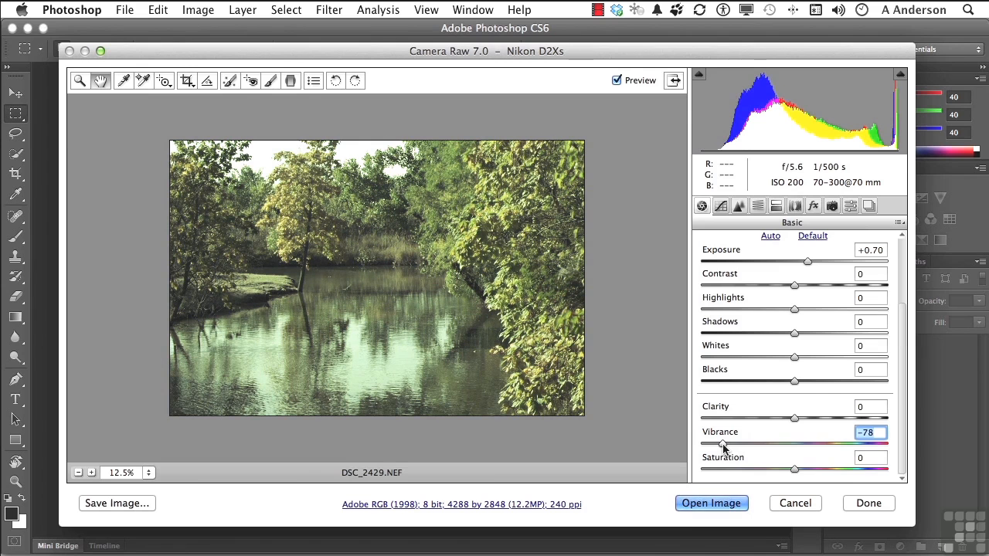
- Save the current settings as a snapshot named Mod_1, and compare it with the Basic snapshot, ending on Mod_1
{"action": "left_click", "coordinate": [871, 202]}
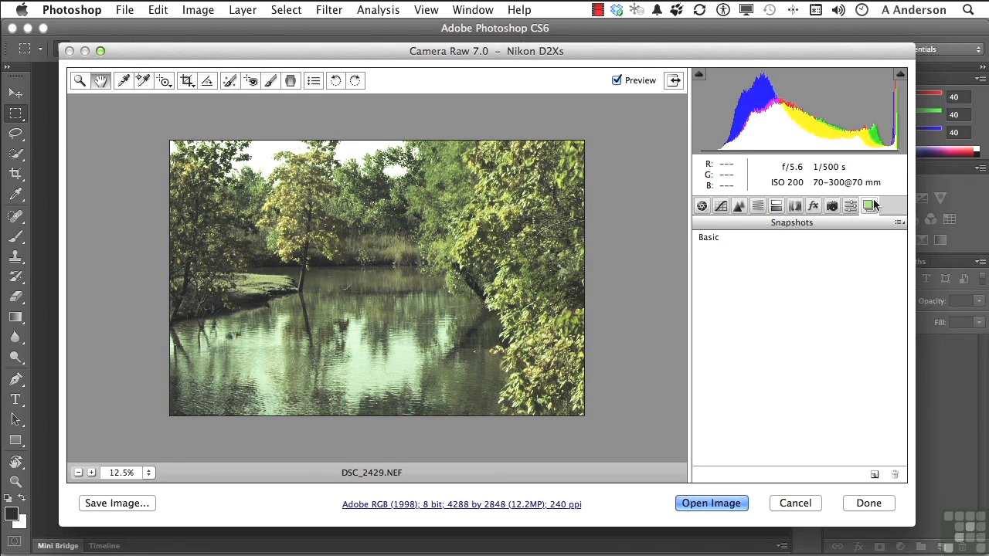
{"action": "left_click", "coordinate": [874, 474]}
{"action": "type", "text": "M"}
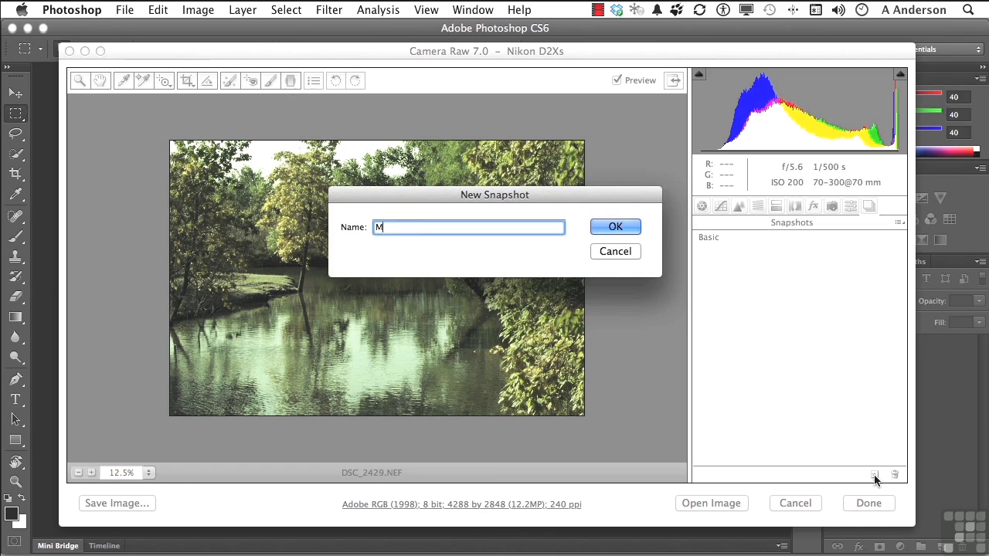
{"action": "type", "text": "od_1"}
{"action": "key", "text": "Return"}
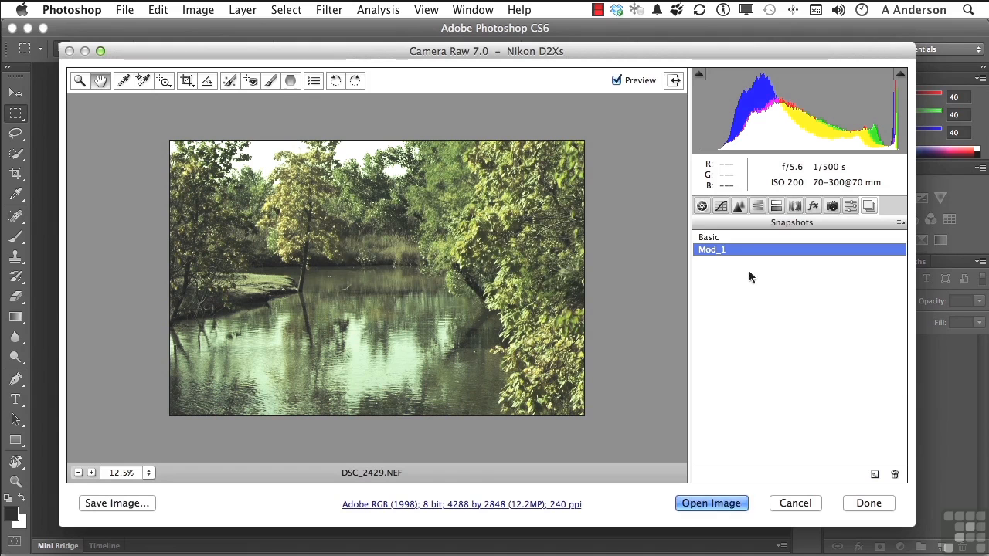
{"action": "left_click", "coordinate": [716, 238]}
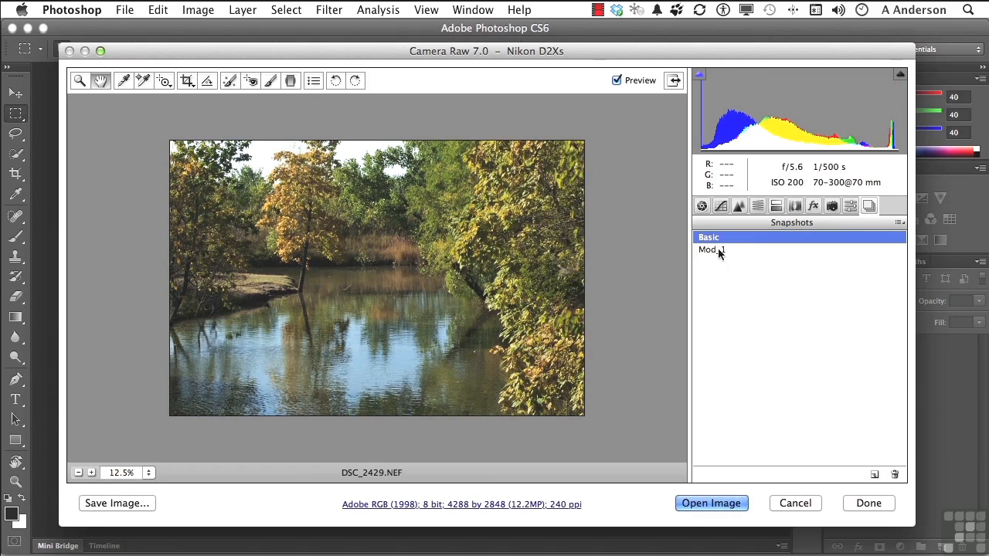
{"action": "left_click", "coordinate": [718, 251]}
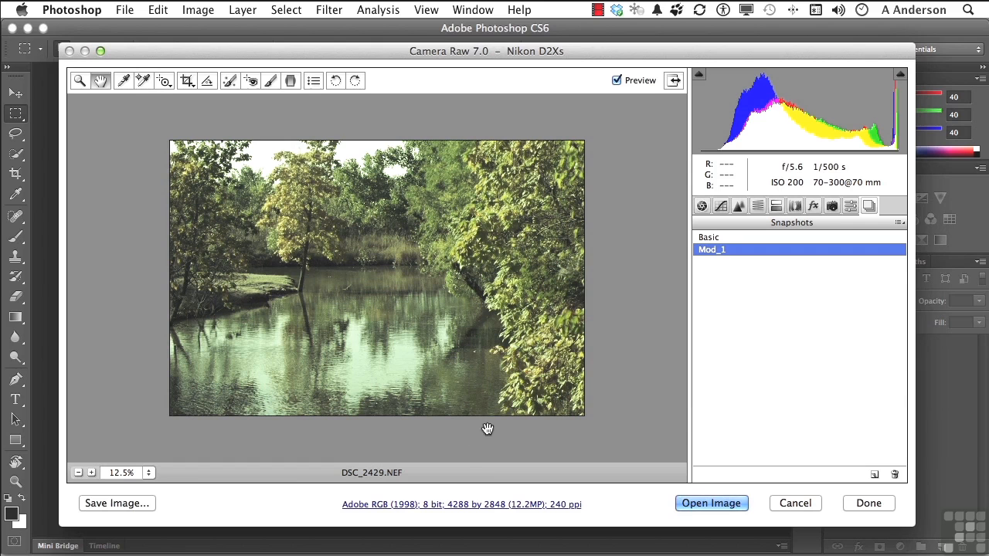
- Set the workflow options' colour space to ProPhoto RGB and the depth to 16 Bits/Channel
{"action": "left_click", "coordinate": [416, 507]}
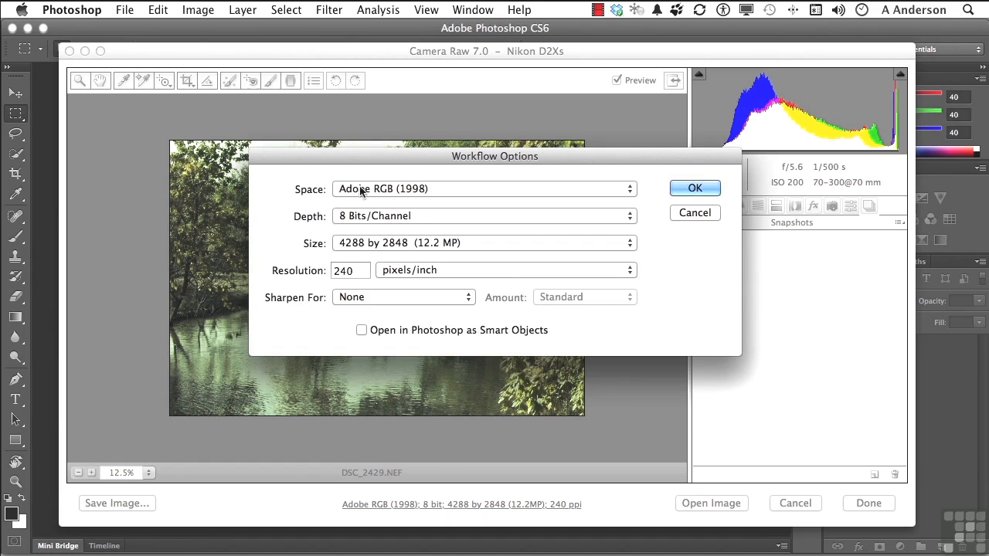
{"action": "left_click", "coordinate": [440, 189]}
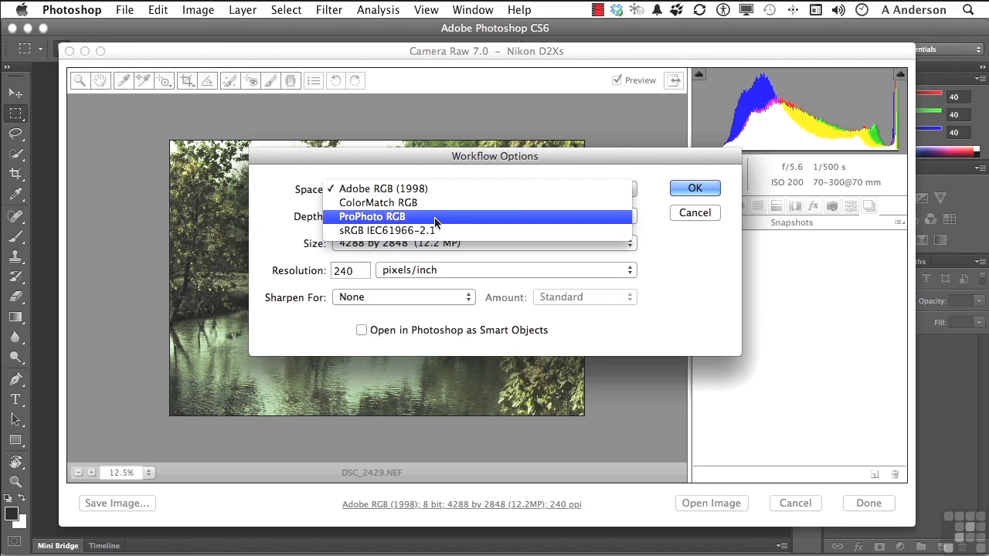
{"action": "left_click", "coordinate": [434, 217]}
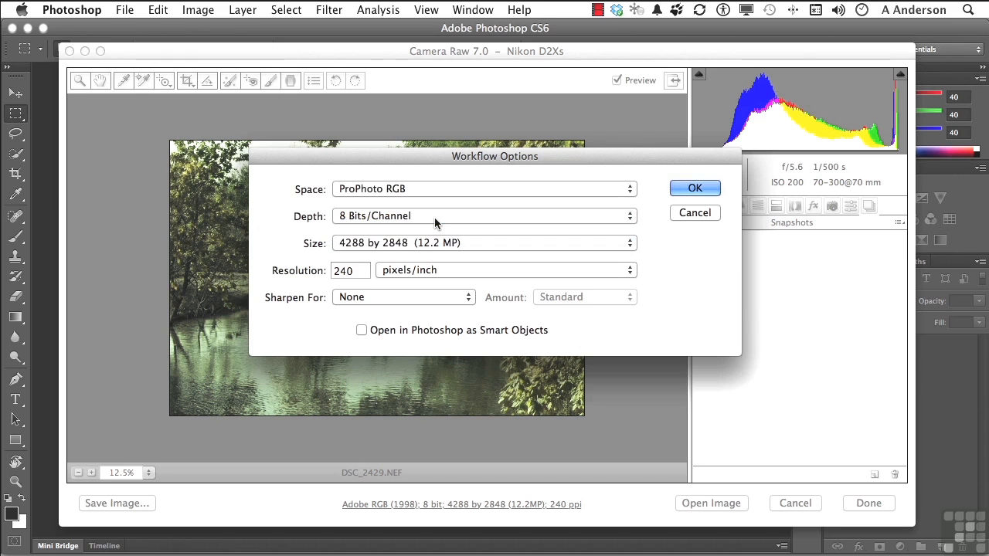
{"action": "left_click", "coordinate": [374, 216]}
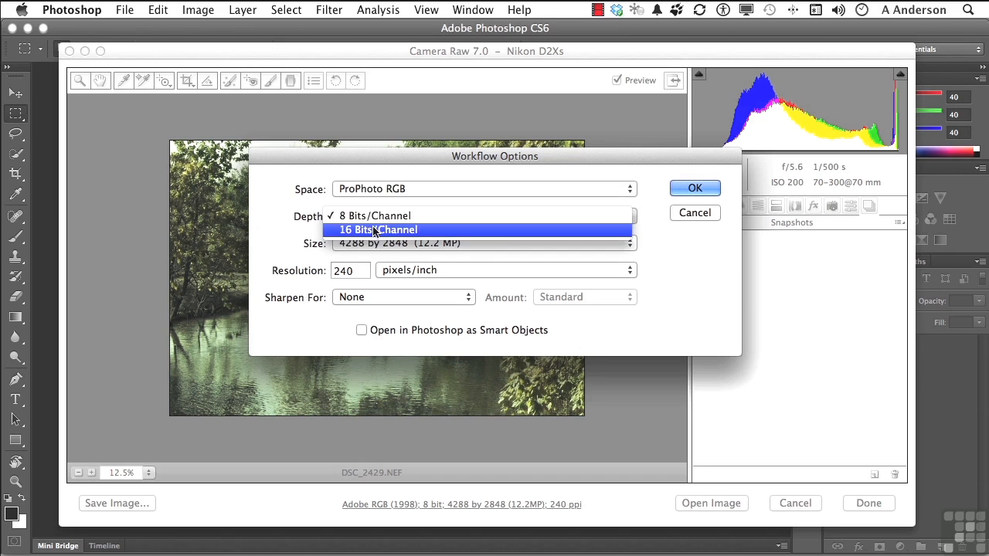
{"action": "left_click", "coordinate": [374, 230]}
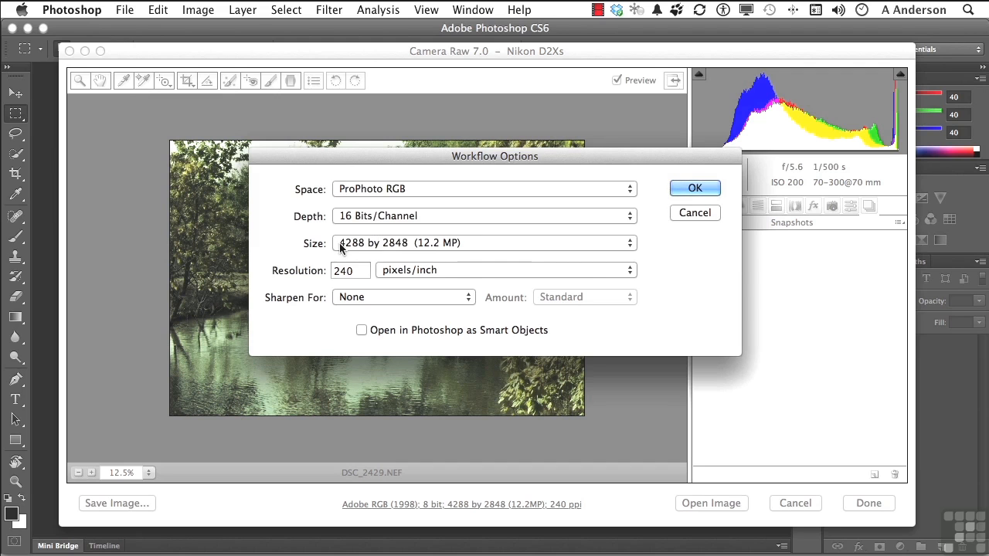
- Check the available output sizes and sharpening choices, keep 4288 by 2848 and None, and apply the workflow options
{"action": "left_click", "coordinate": [491, 245]}
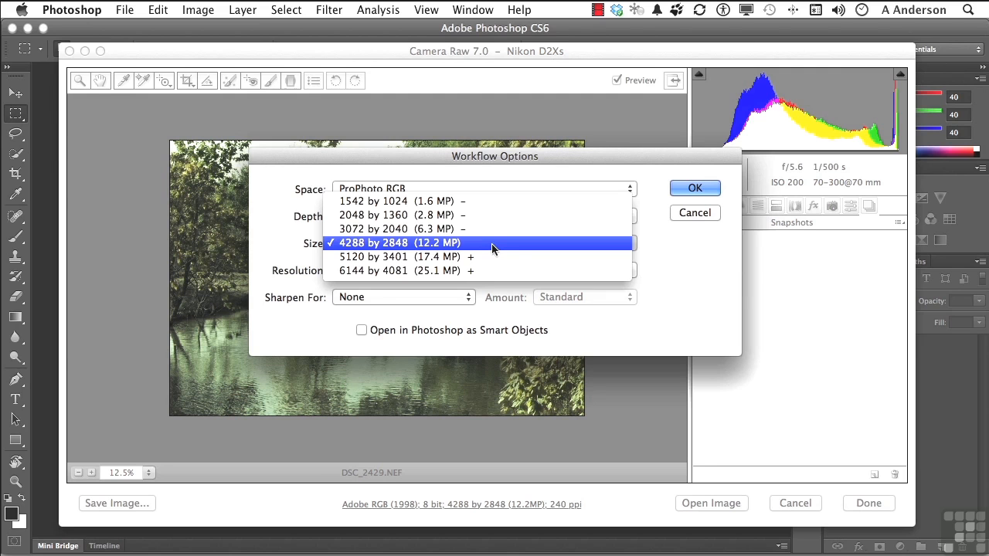
{"action": "left_click", "coordinate": [491, 246]}
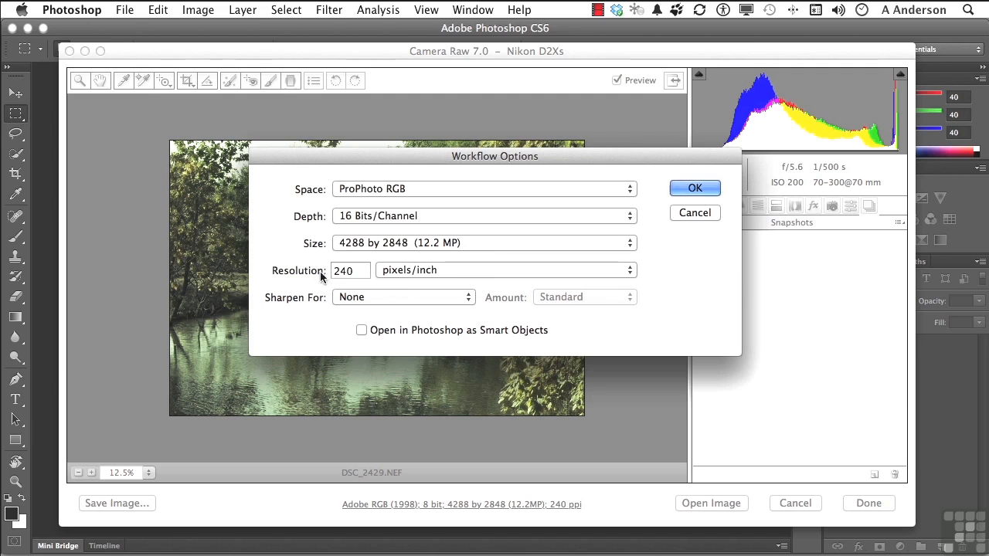
{"action": "left_click", "coordinate": [374, 297]}
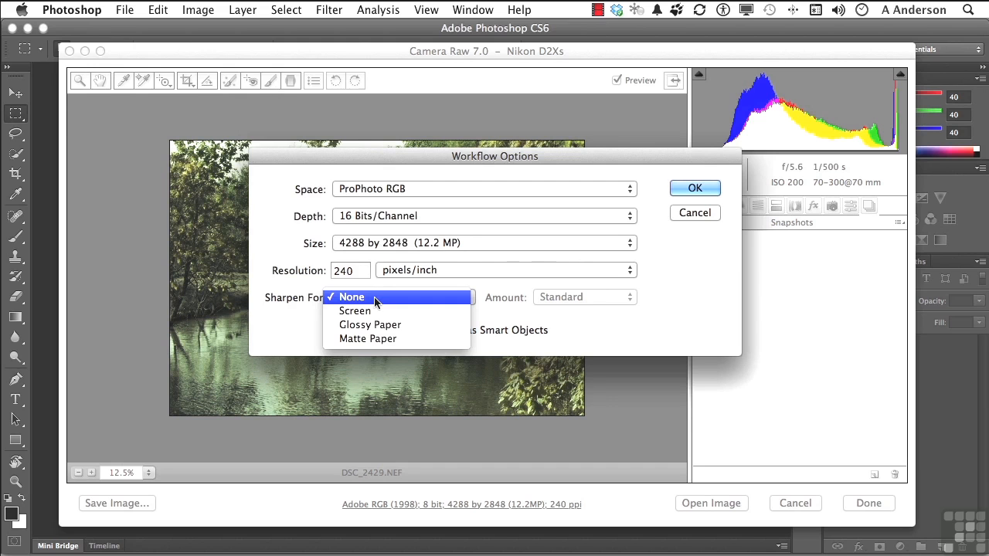
{"action": "left_click", "coordinate": [297, 314]}
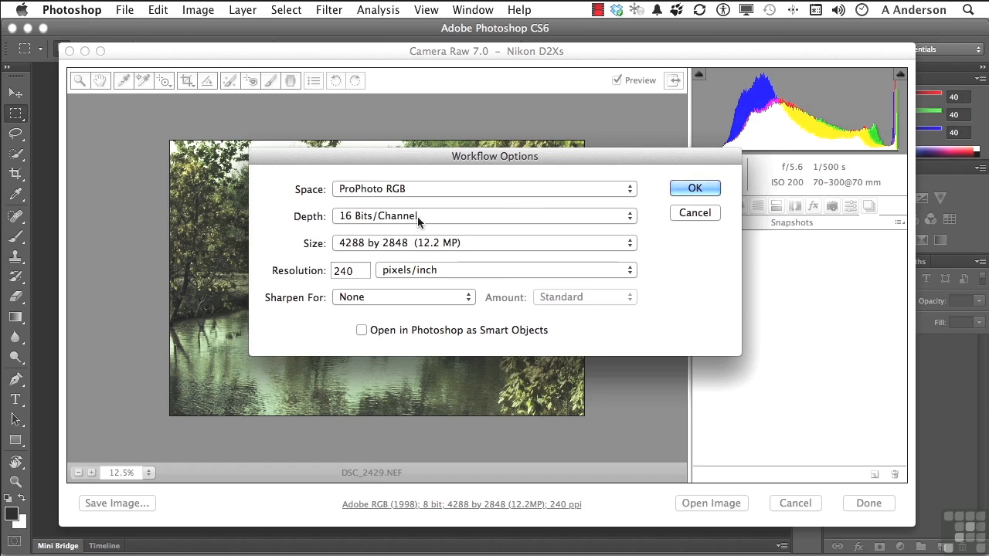
{"action": "left_click", "coordinate": [690, 192]}
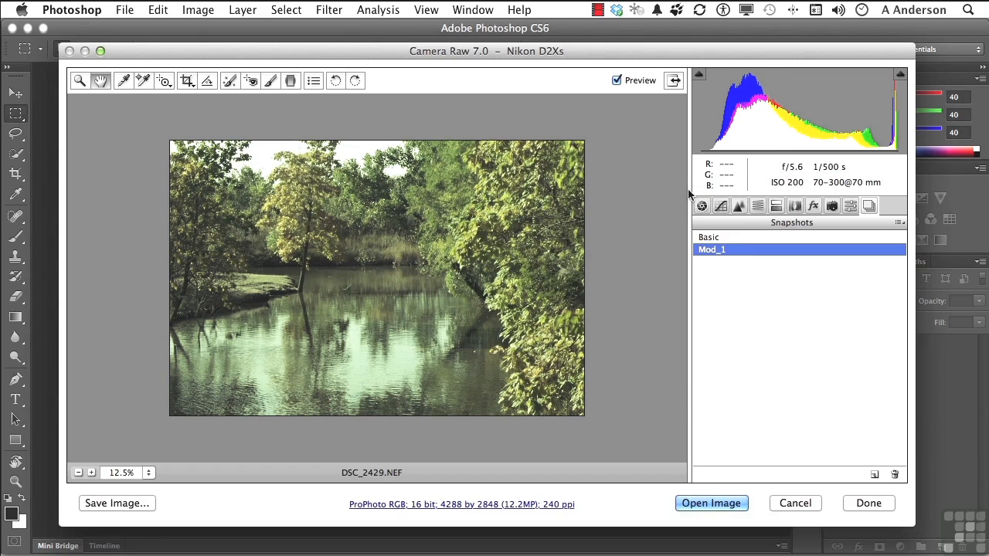